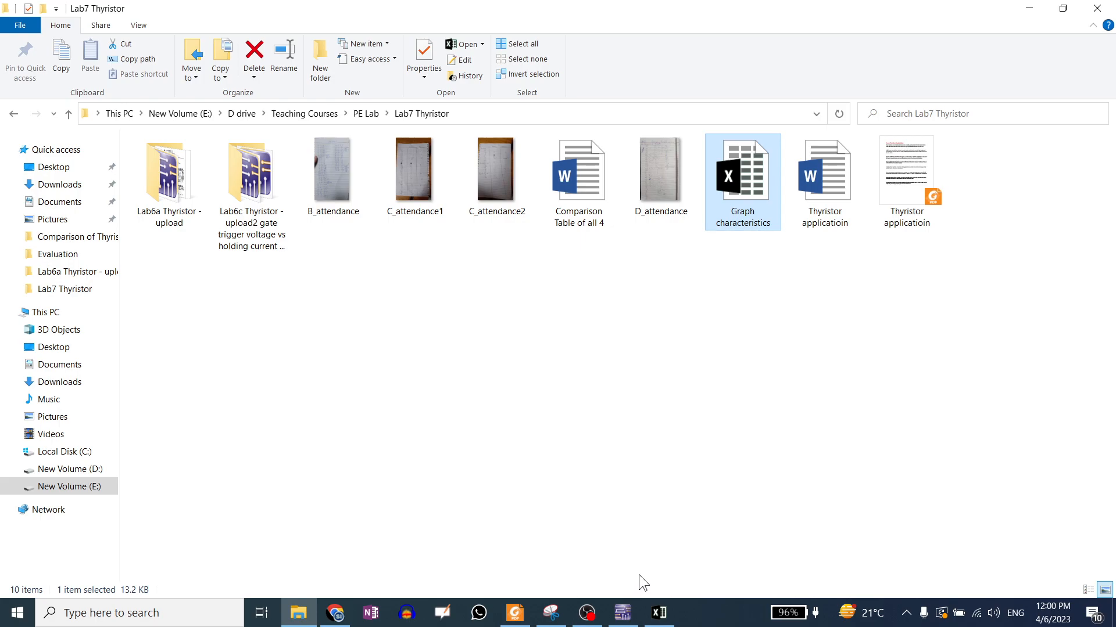
Step: Switch to Excel and examine the thyristor voltage-current data and charts in the Graph characteristics workbook
click(659, 613)
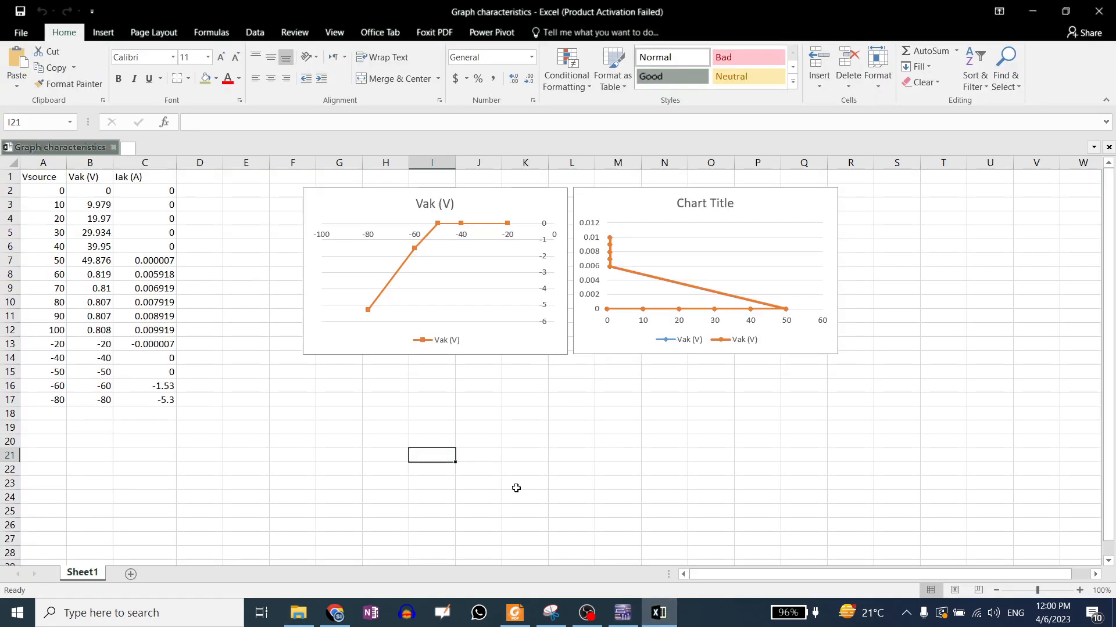
scroll(540, 476, down, 1)
scroll(572, 459, up, 1)
Step: Switch to Multisim and select thyristor D2 (2N1595) in the circuit fed by V3 and V4
click(623, 613)
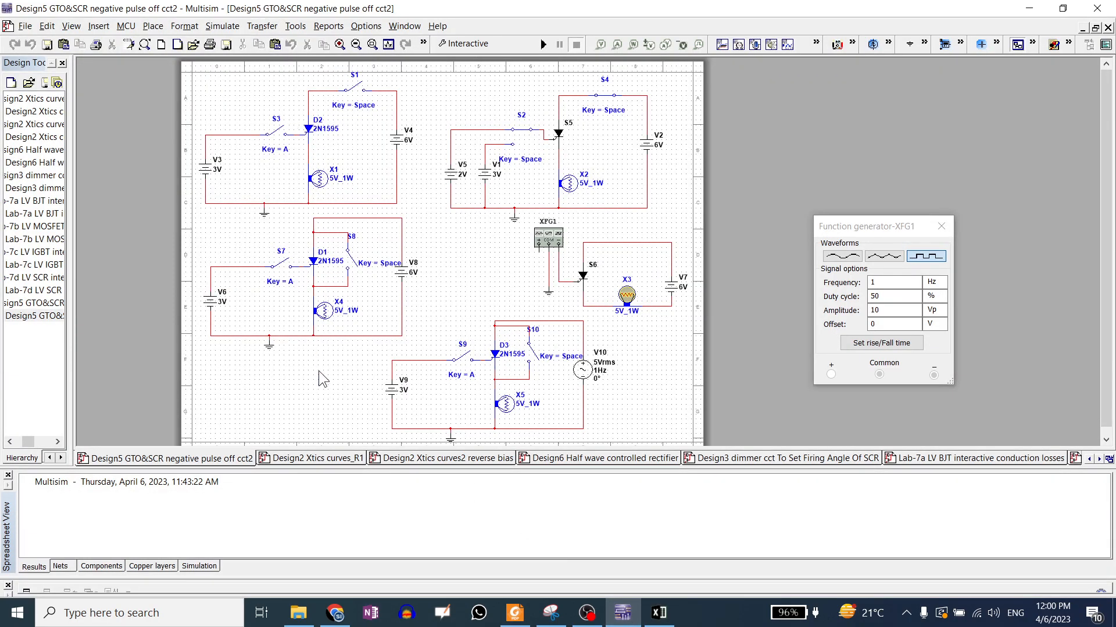
scroll(319, 375, down, 1)
scroll(326, 179, up, 1)
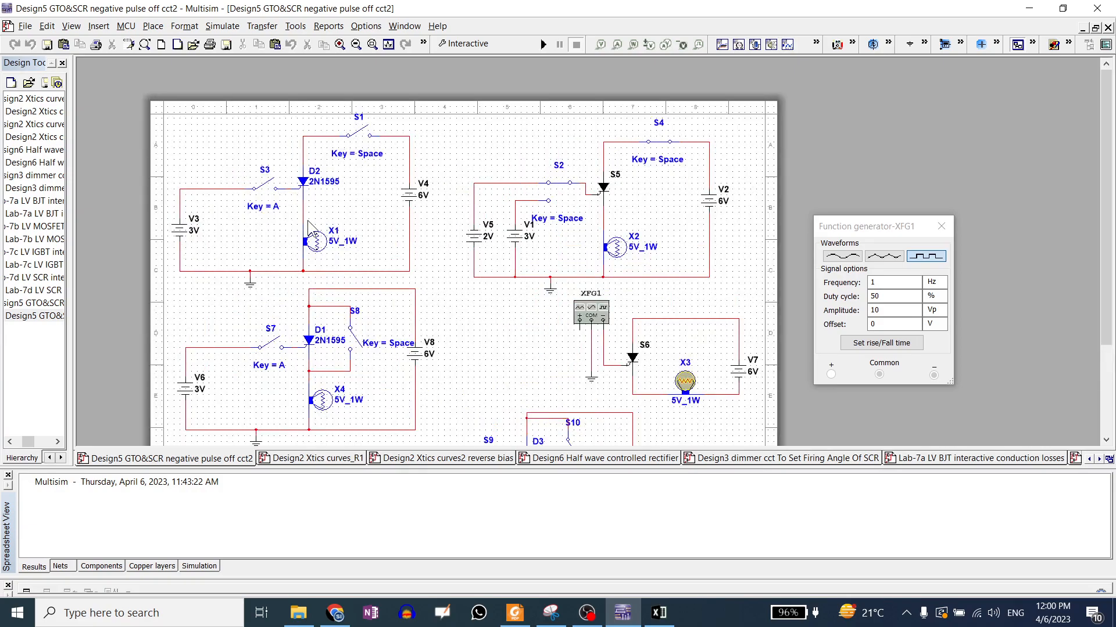
click(304, 181)
Step: Switch to Foxit Reader and examine the gate trigger and holding current ratings in 2N1595_to_2N1599.pdf
click(515, 613)
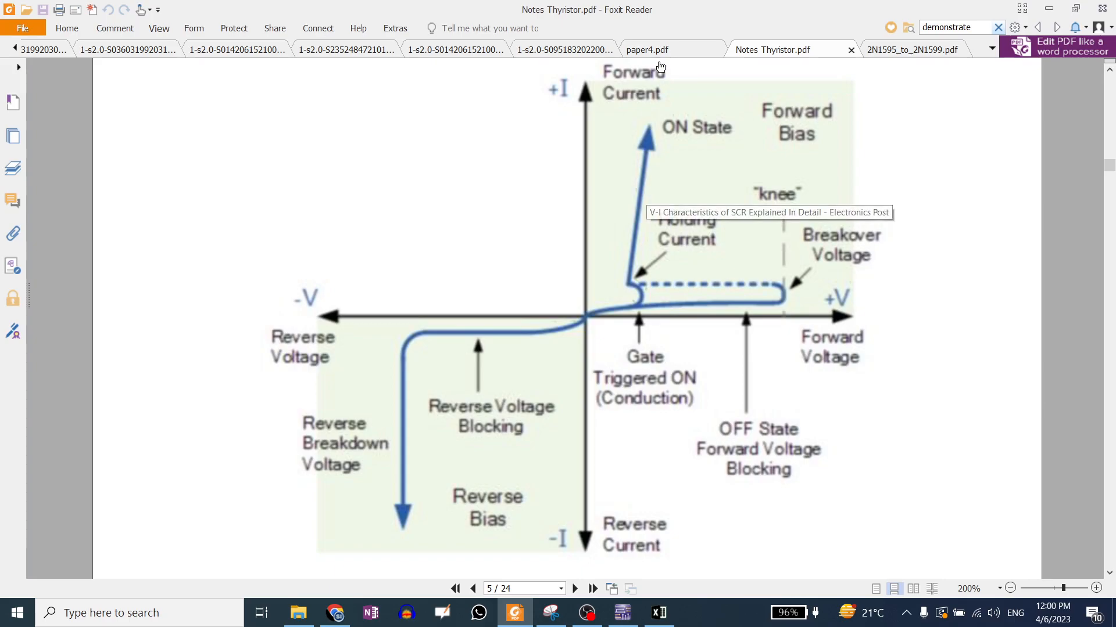
click(889, 50)
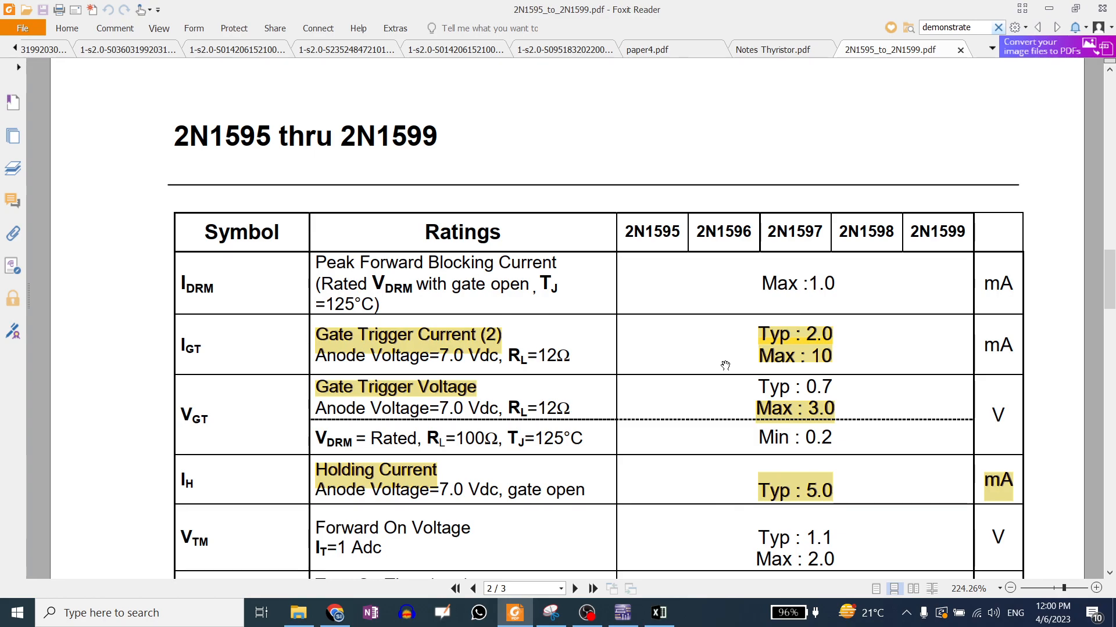
scroll(732, 388, down, 2)
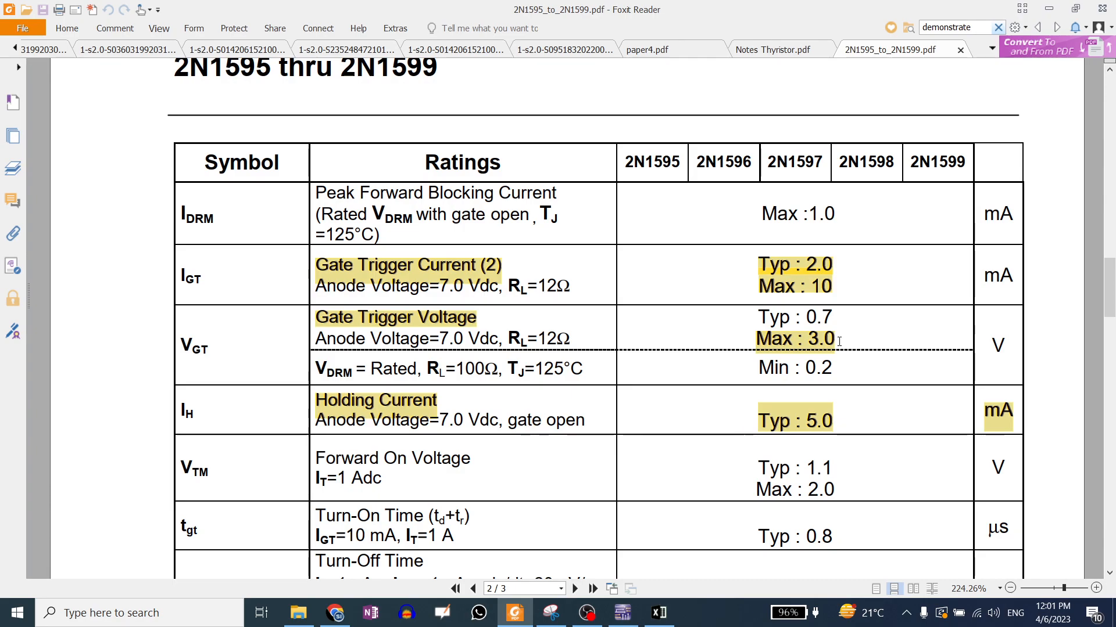
Step: Switch back to Multisim and close switches S1 and S3 in the D2 thyristor circuit
click(622, 613)
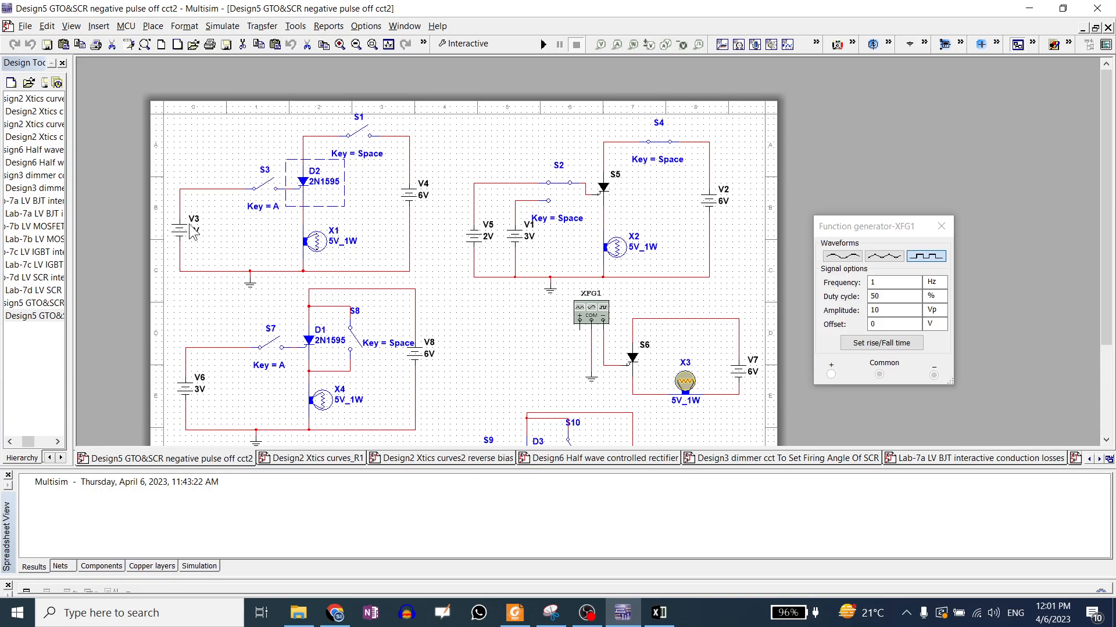
click(362, 139)
click(269, 194)
Step: Set gate source V3 to 0.7 V and run the simulation briefly to test whether D2 triggers
double_click(178, 230)
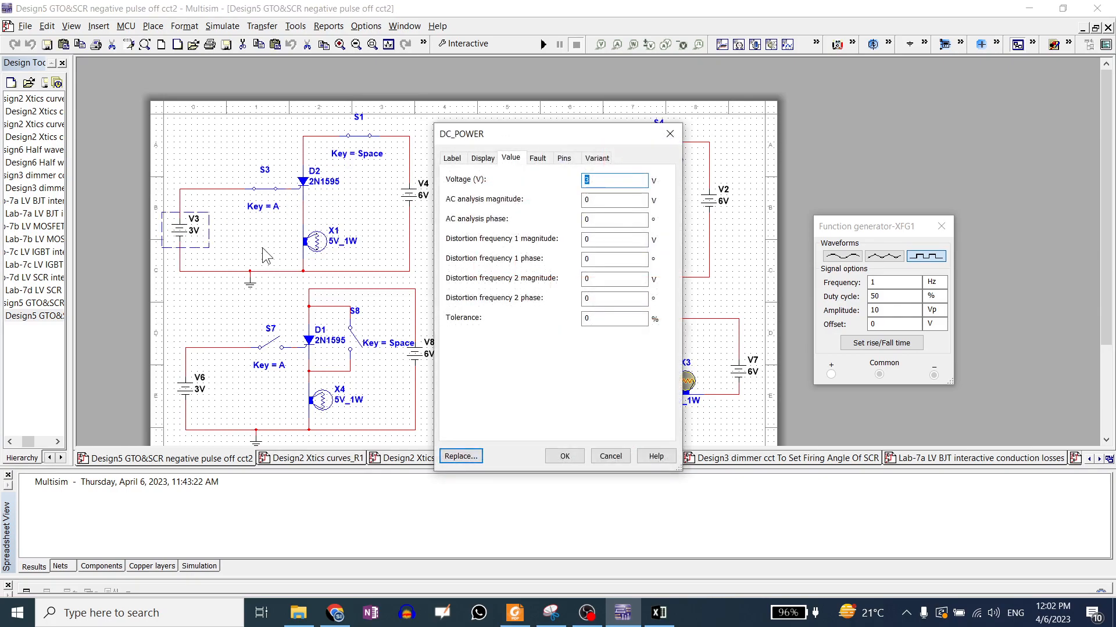
text(0.7)
key(Return)
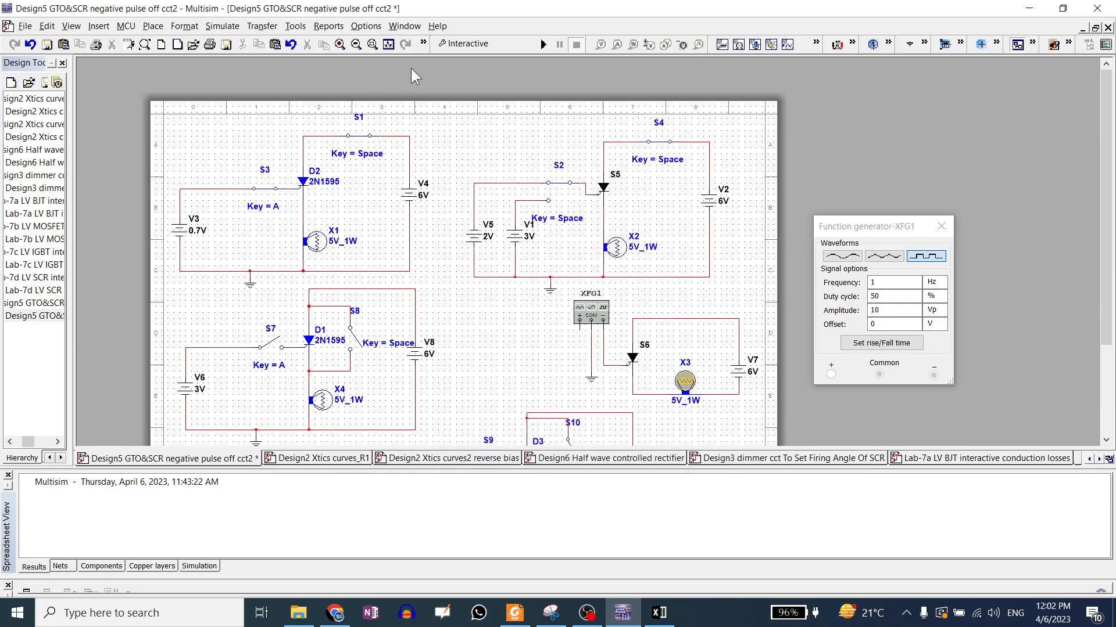
click(540, 50)
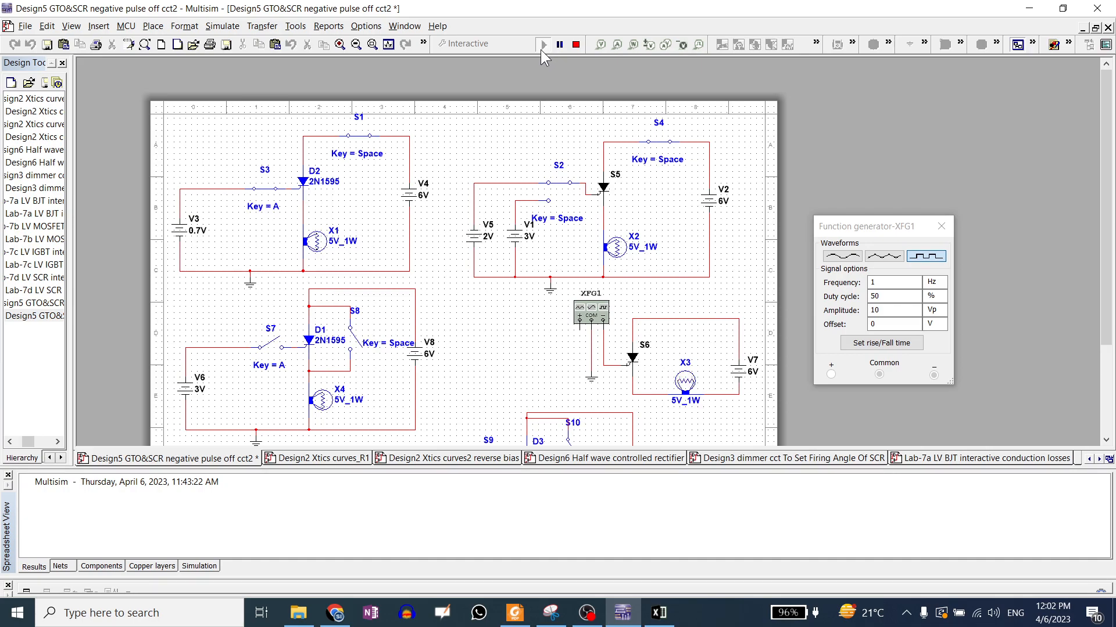
click(575, 45)
Step: Set gate source V3 to 1 V and test lamp X1 with a short simulation run
double_click(185, 231)
text(1)
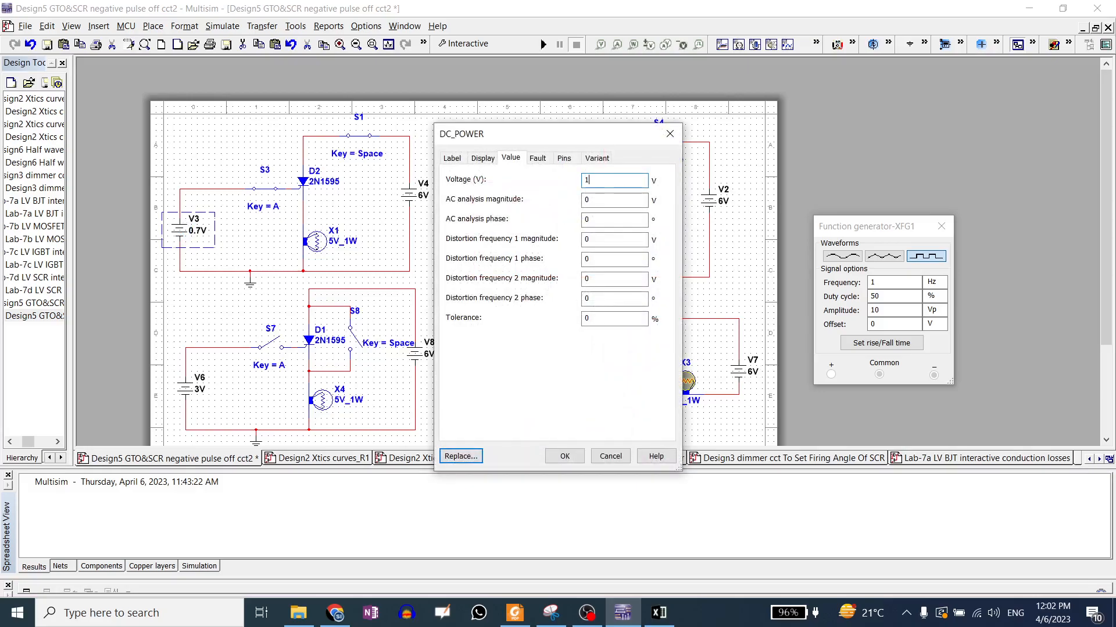
key(Return)
click(540, 47)
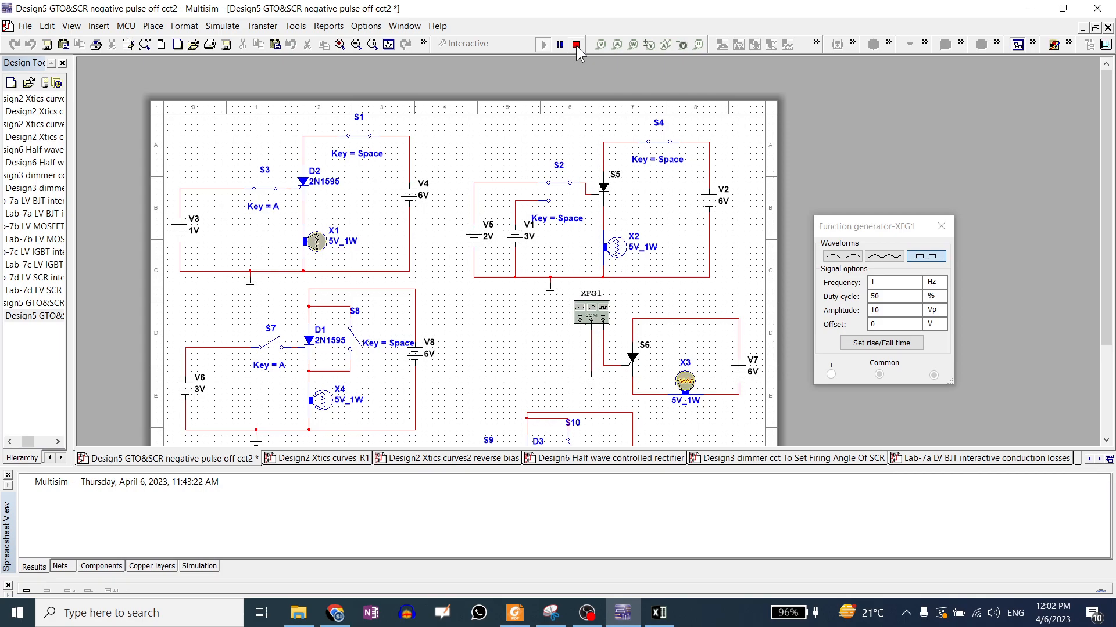
click(577, 45)
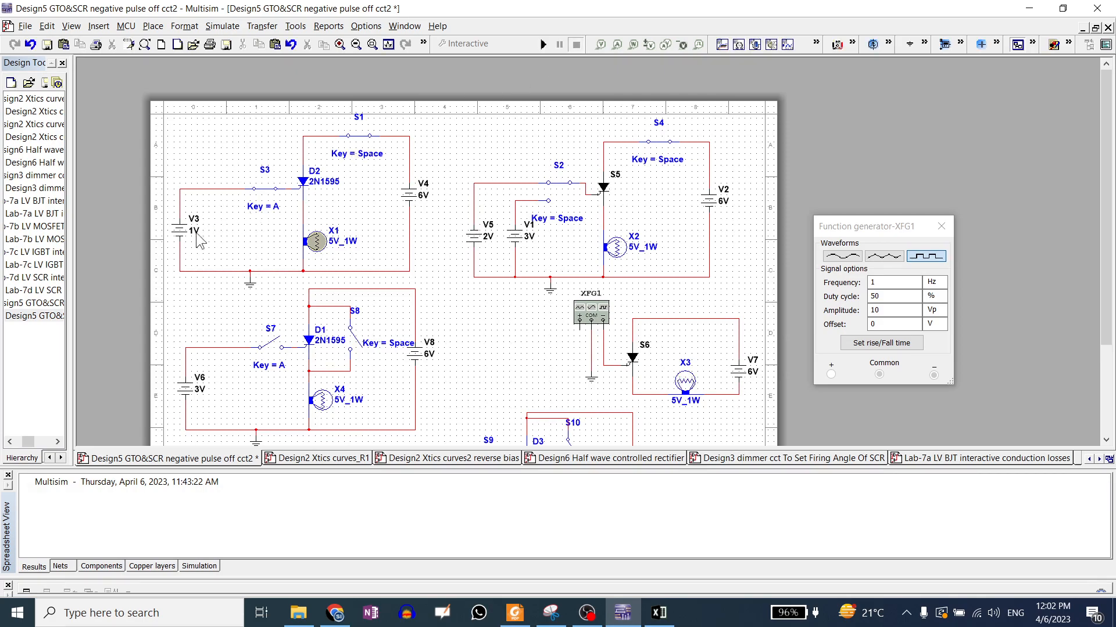
Step: Set gate source V3 to 0.8 V and simulate the circuit briefly to check lamp X1
double_click(179, 241)
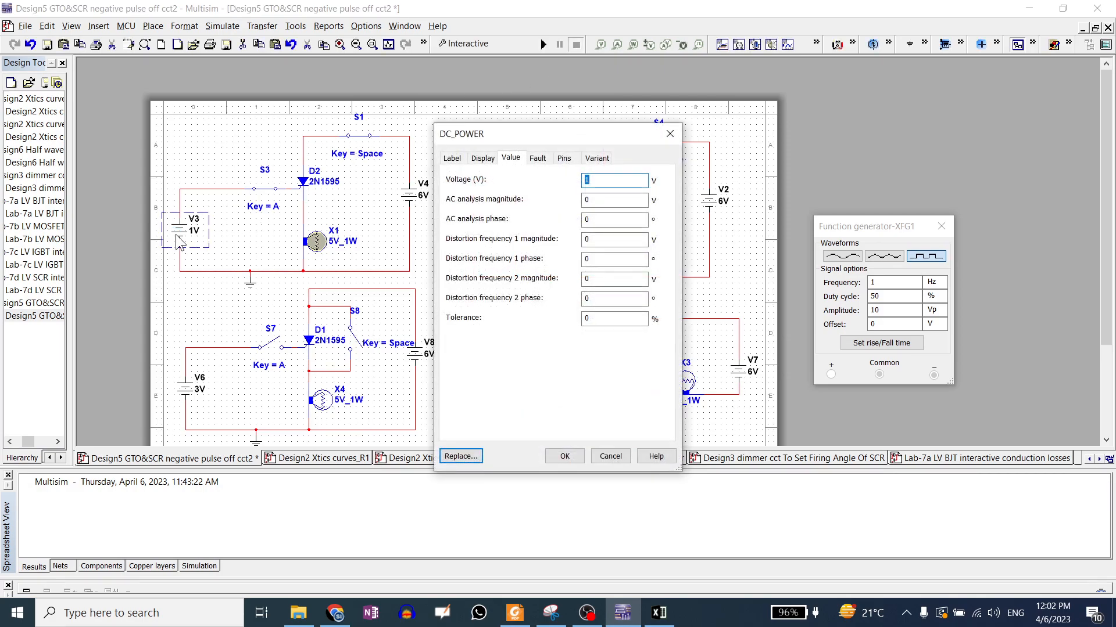
text(0.8)
key(Return)
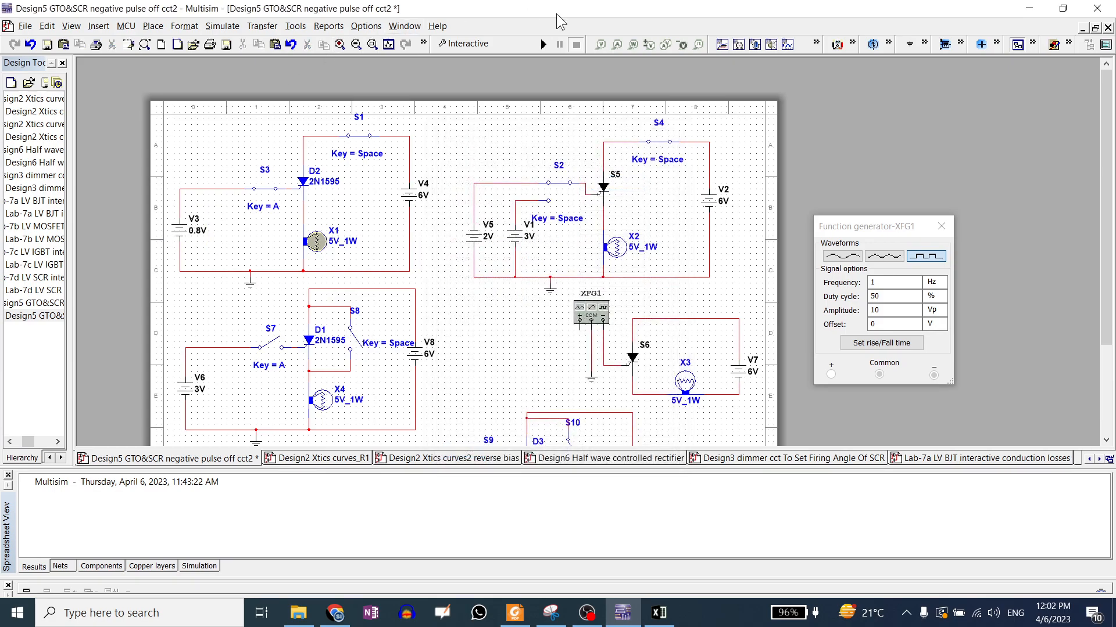
click(543, 45)
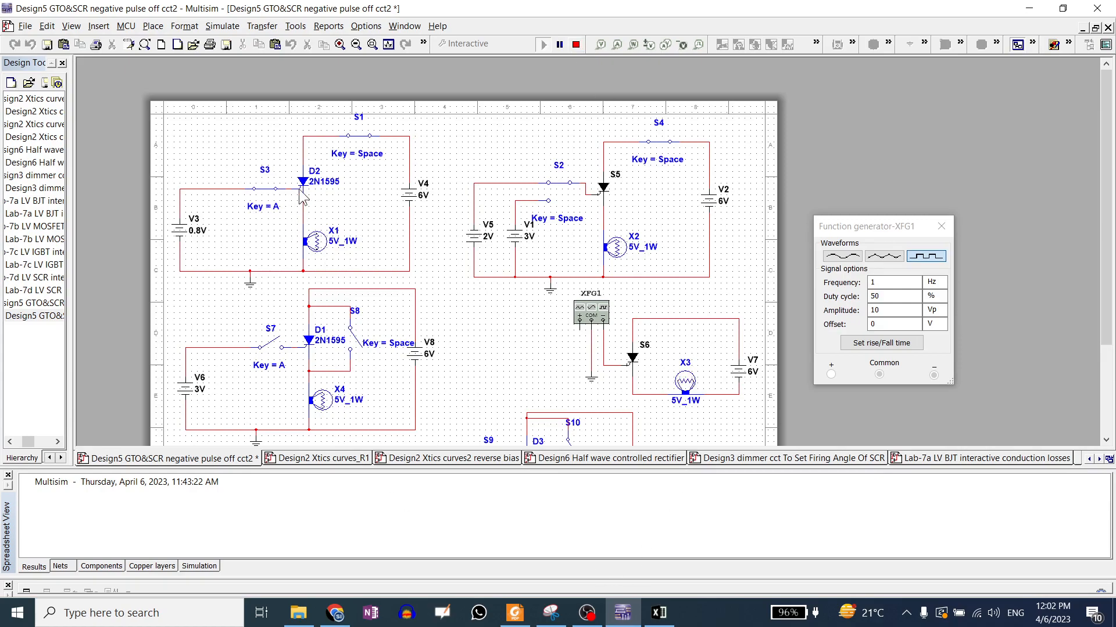
click(576, 44)
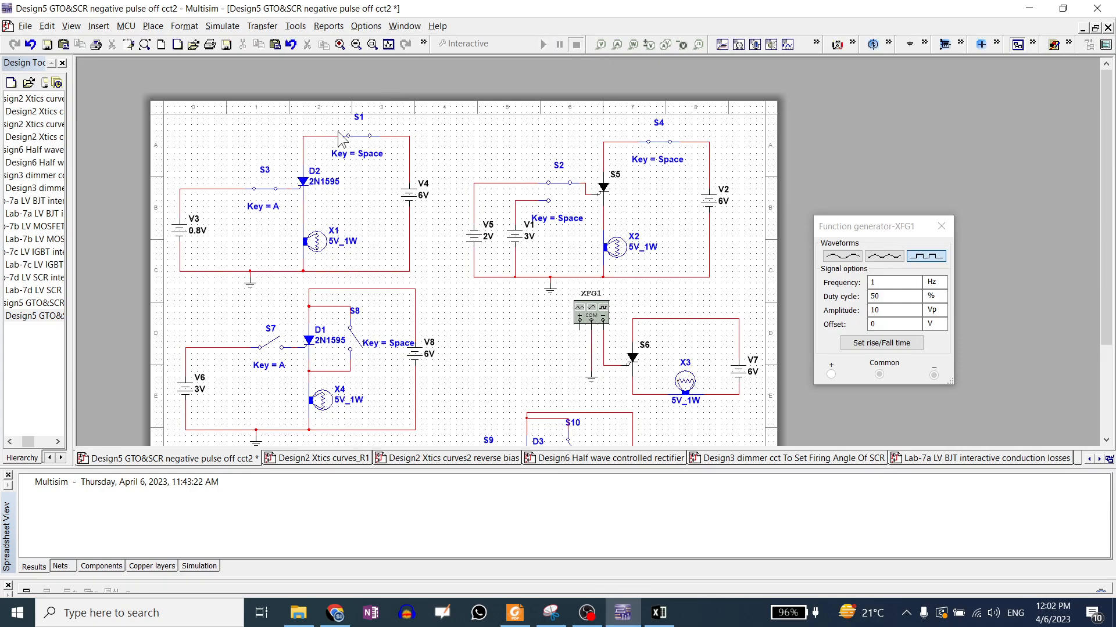
Step: Look over the replacement SCR components for D2 without changing it, and rerun the simulation briefly
double_click(302, 179)
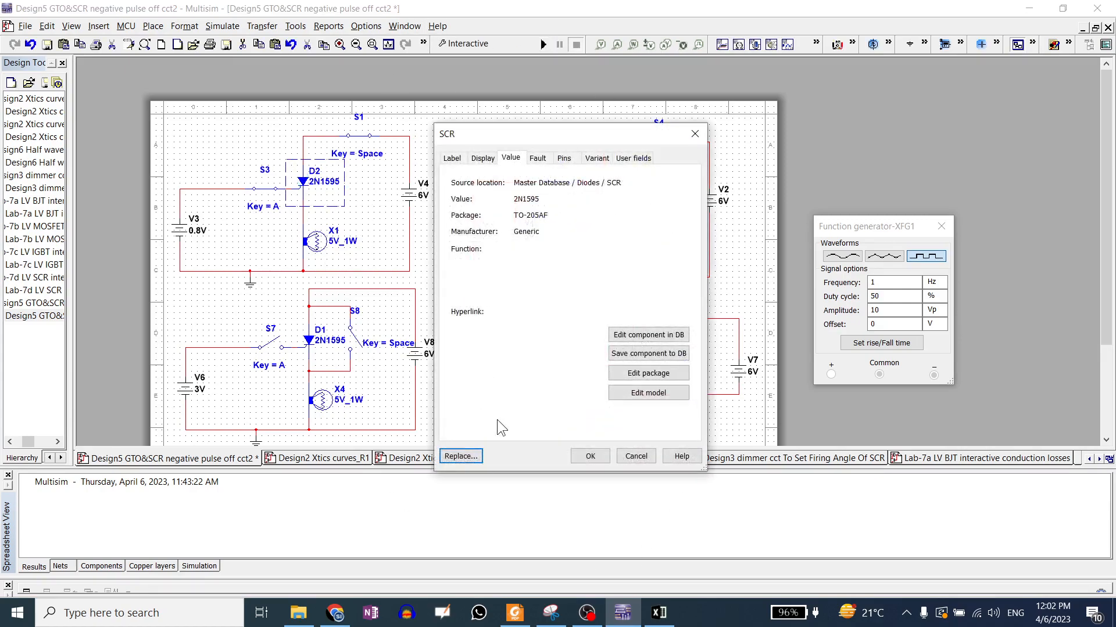
click(458, 456)
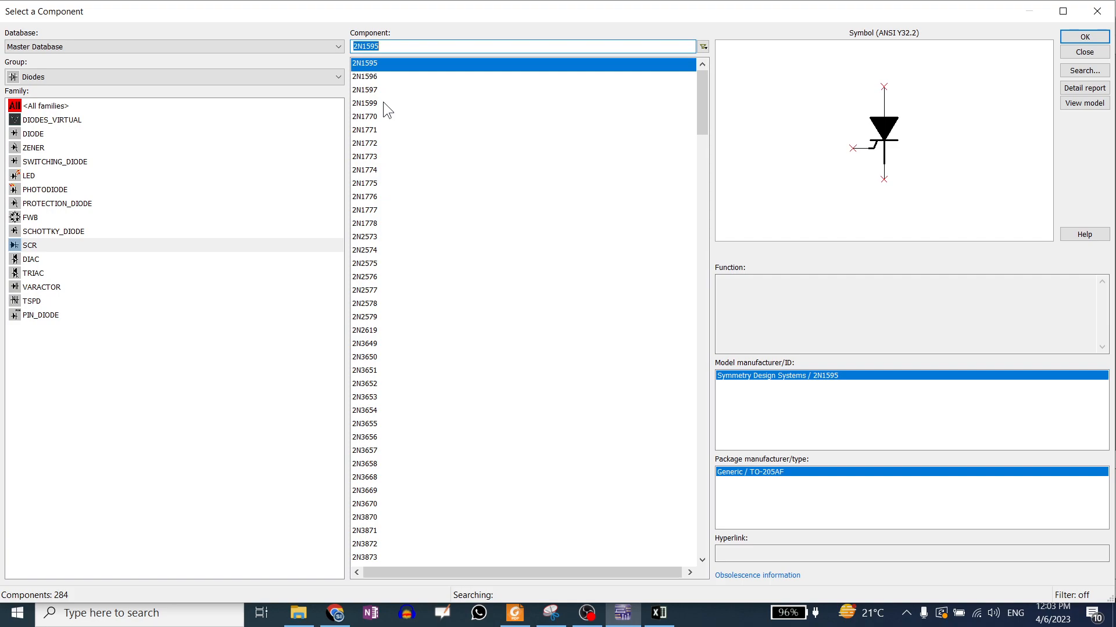
click(1096, 12)
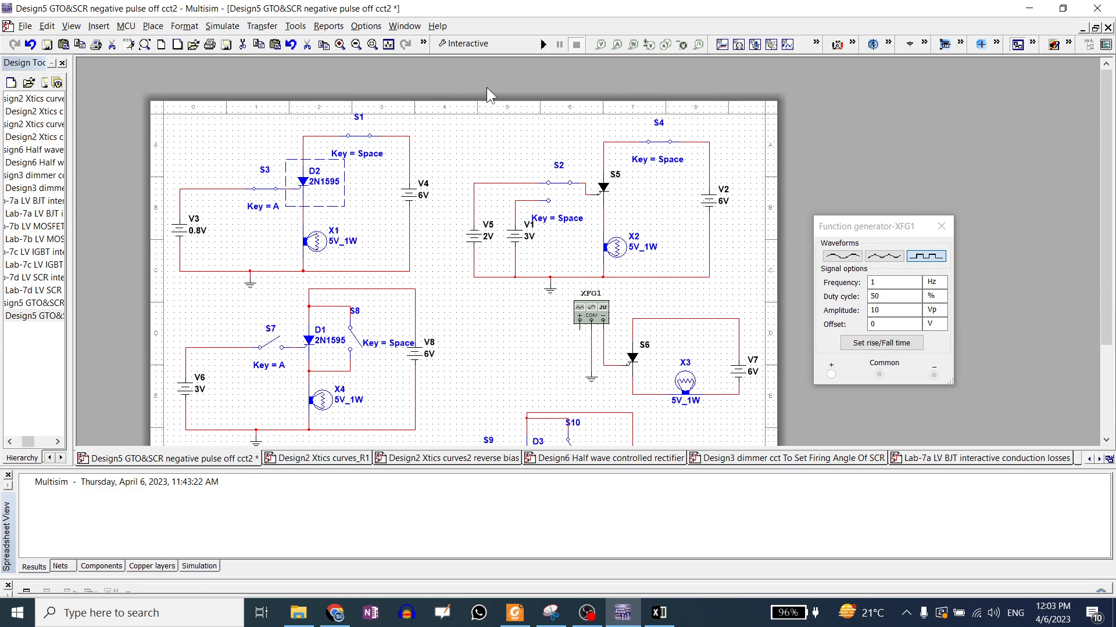
click(541, 46)
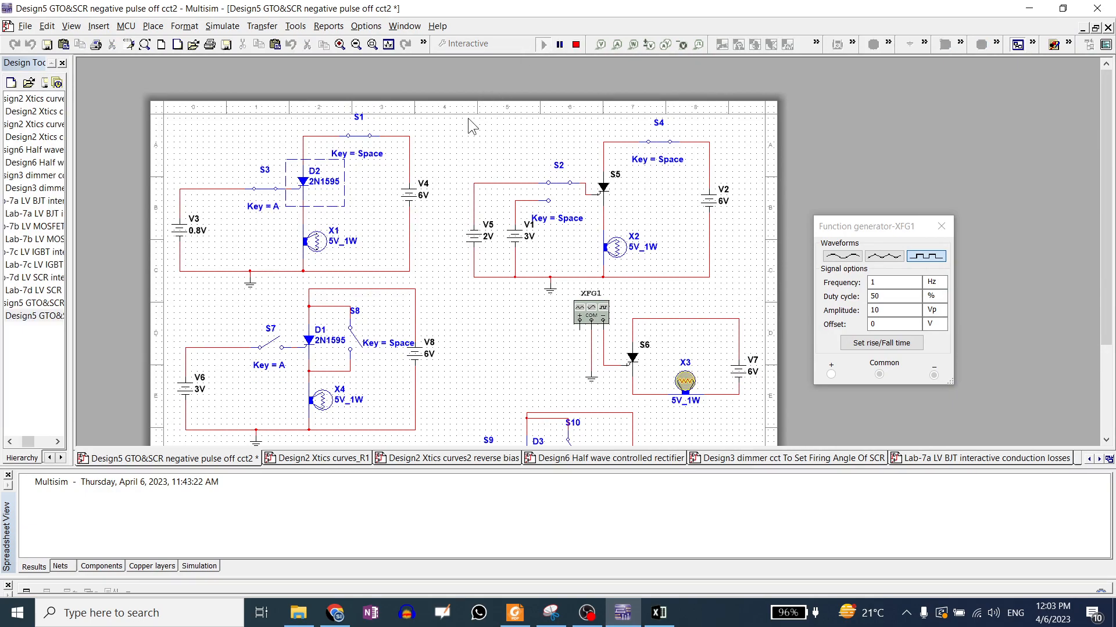
click(575, 44)
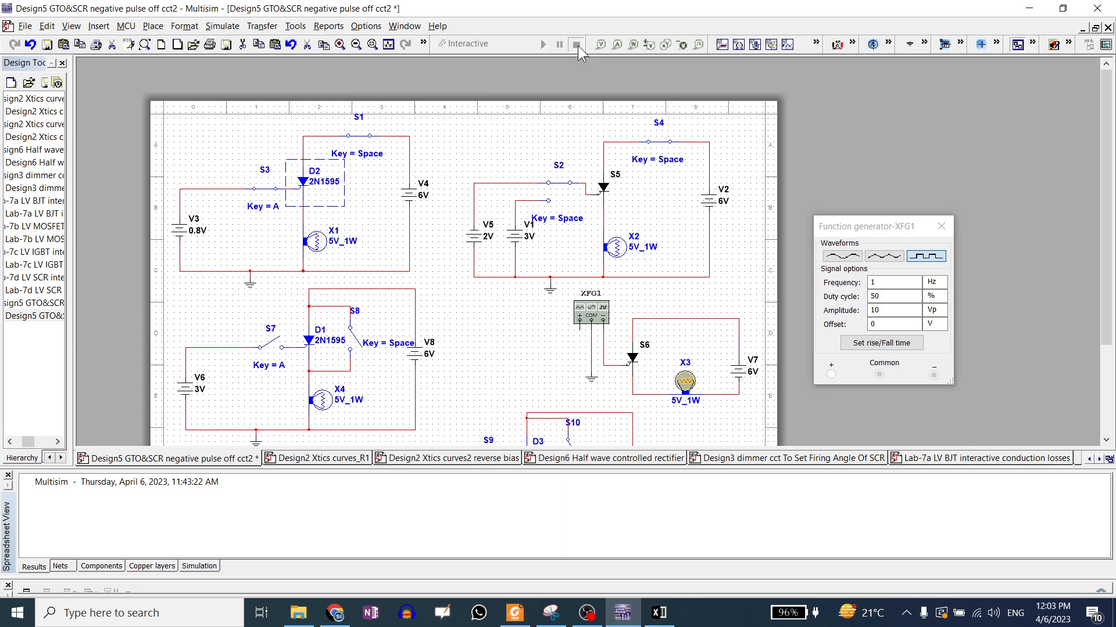
Step: Set gate source V3 to 0.9 V and run a short simulation to test D2's triggering
double_click(182, 230)
text(0.9)
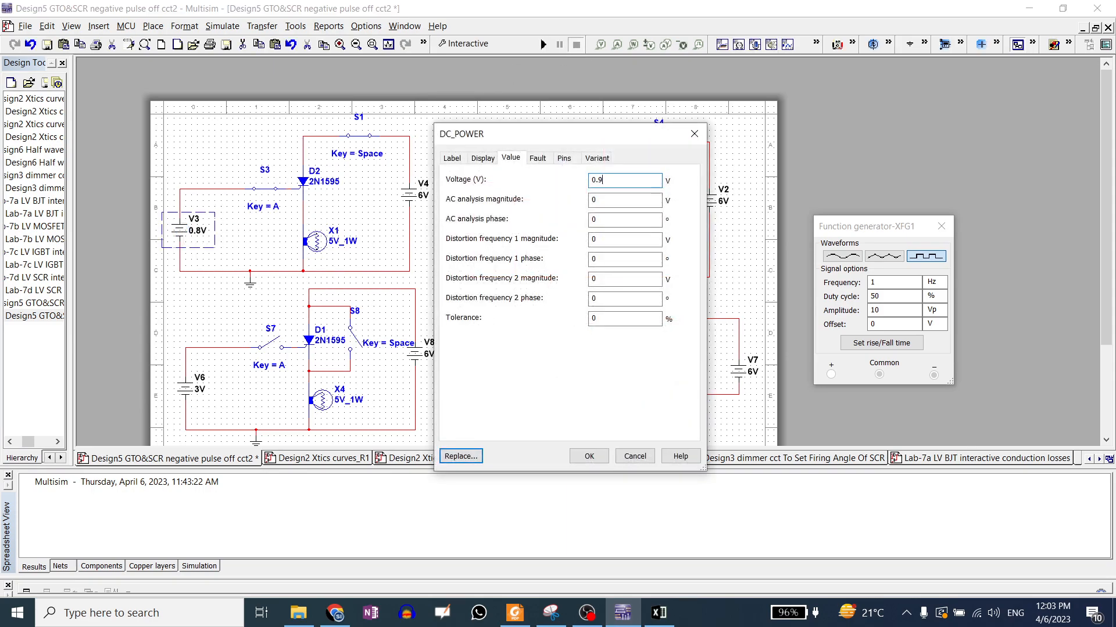
key(Return)
click(543, 44)
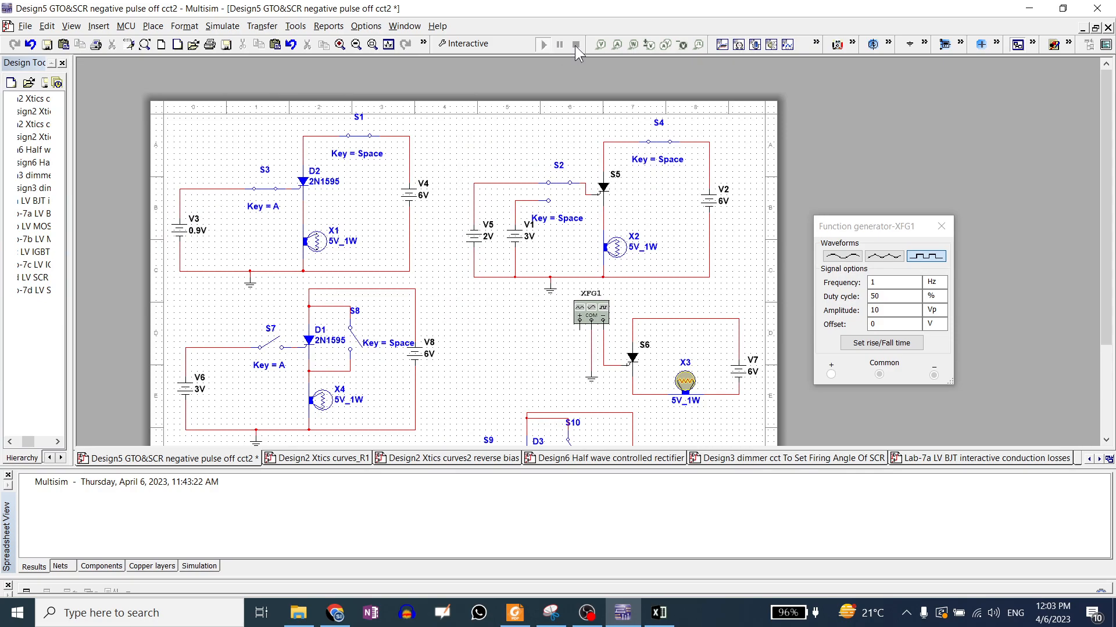
click(575, 45)
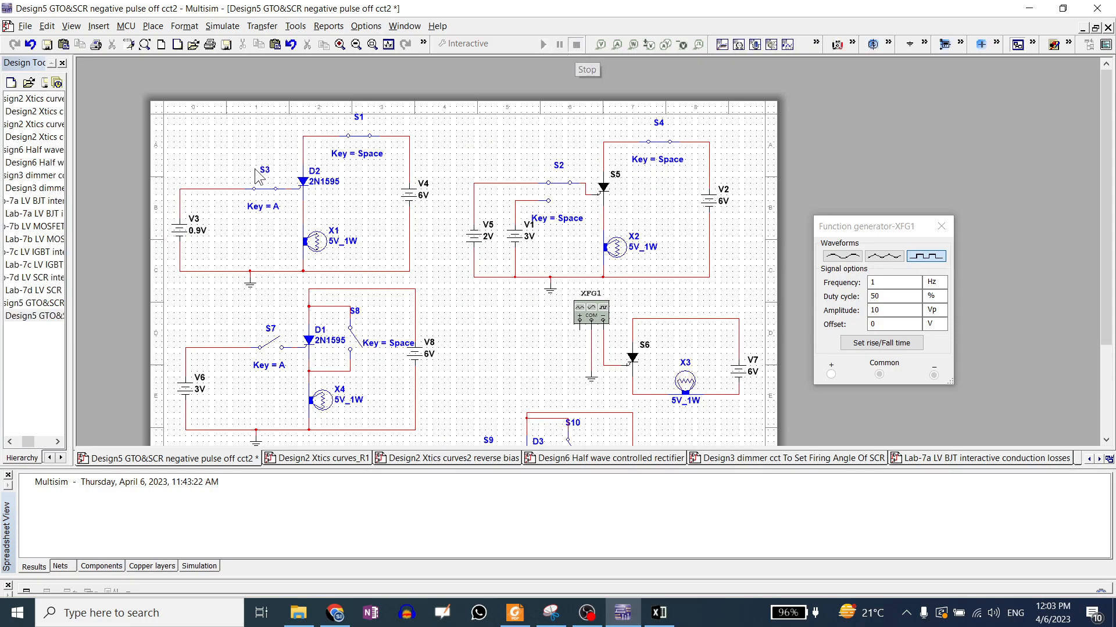
Step: Set gate source V3 to 0.95 V and run the simulation briefly to check lamp X1
double_click(180, 233)
text(0.95)
key(Return)
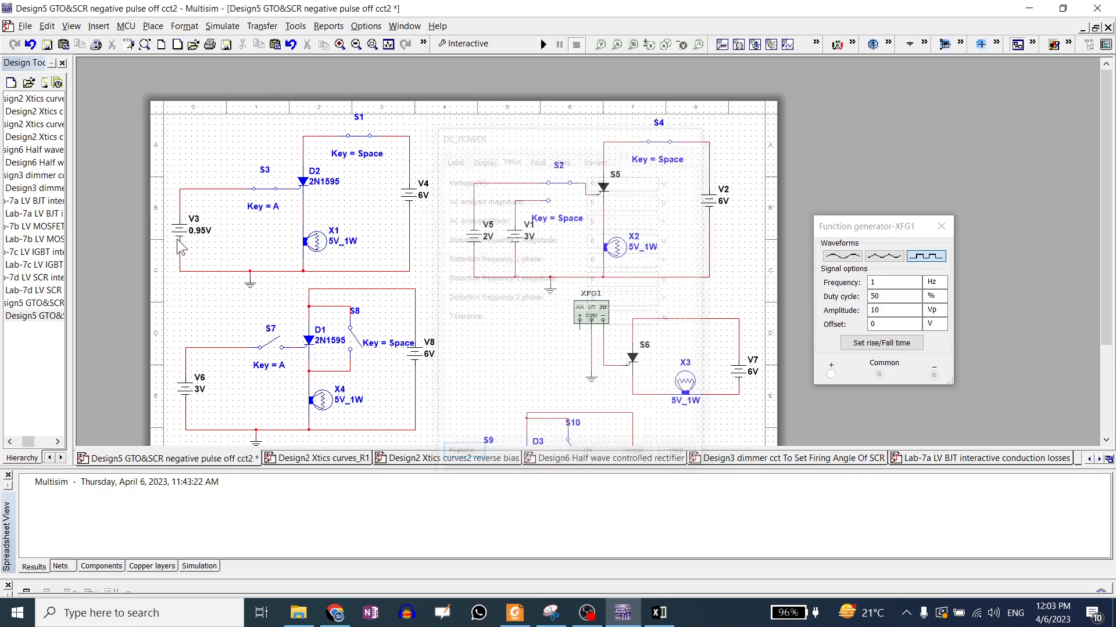
click(544, 44)
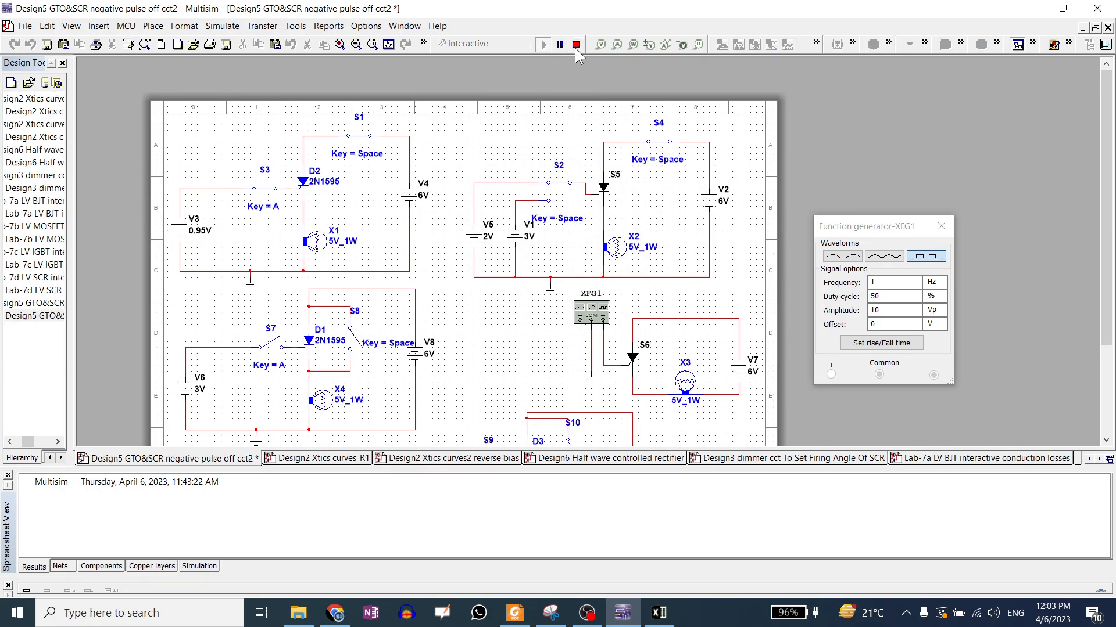
click(575, 45)
Step: View the component database's SCR family for D2 without replacing the part, and simulate the unchanged circuit again
double_click(180, 232)
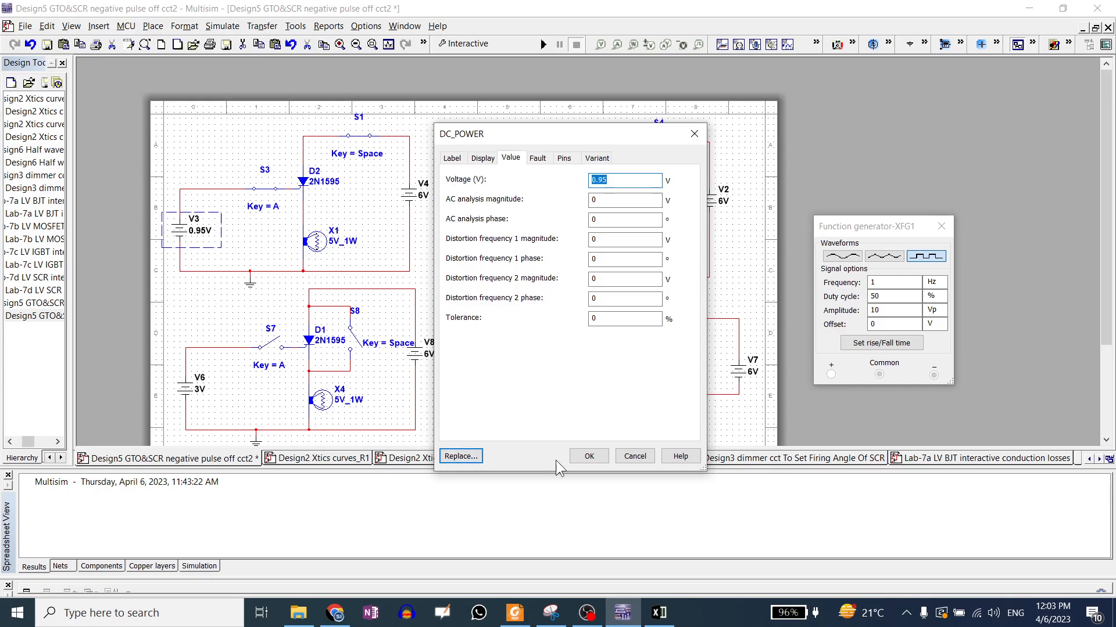
click(635, 456)
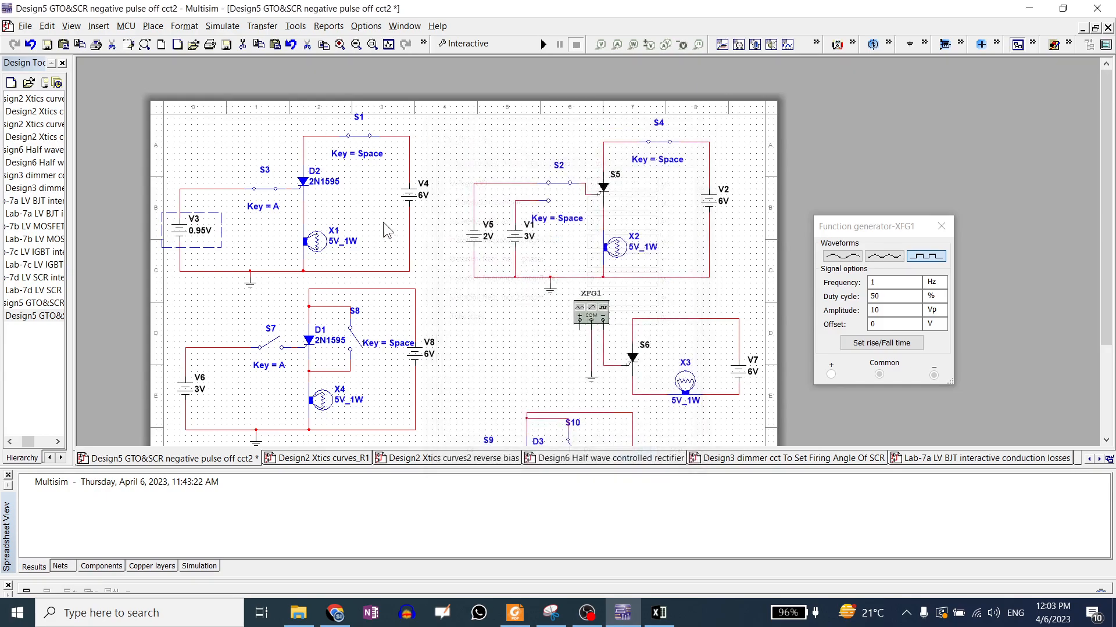
click(303, 179)
double_click(303, 179)
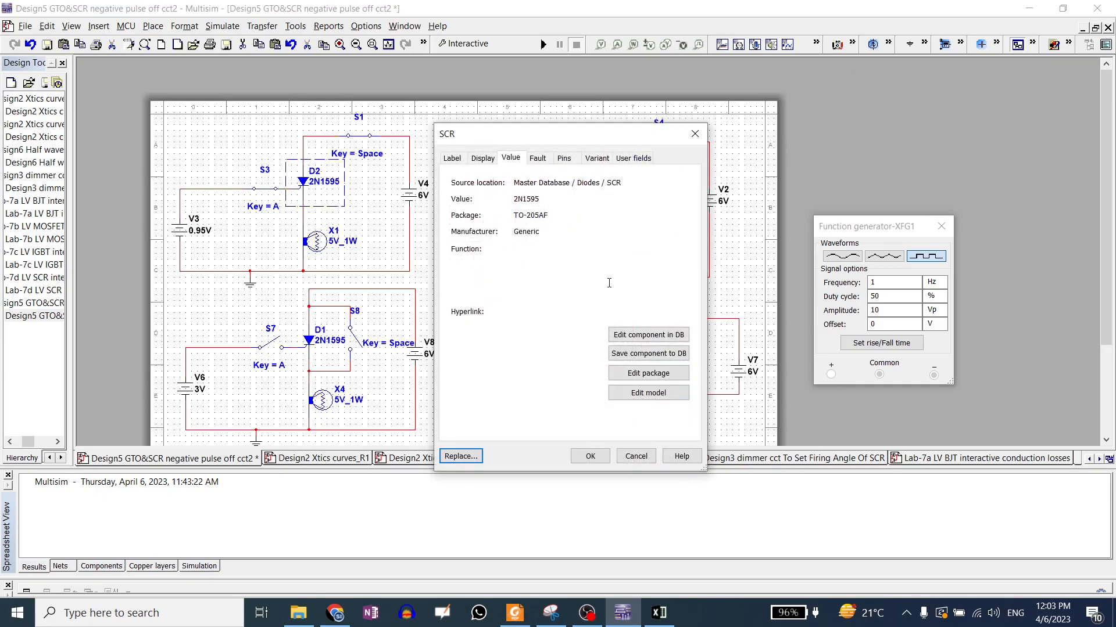
click(461, 456)
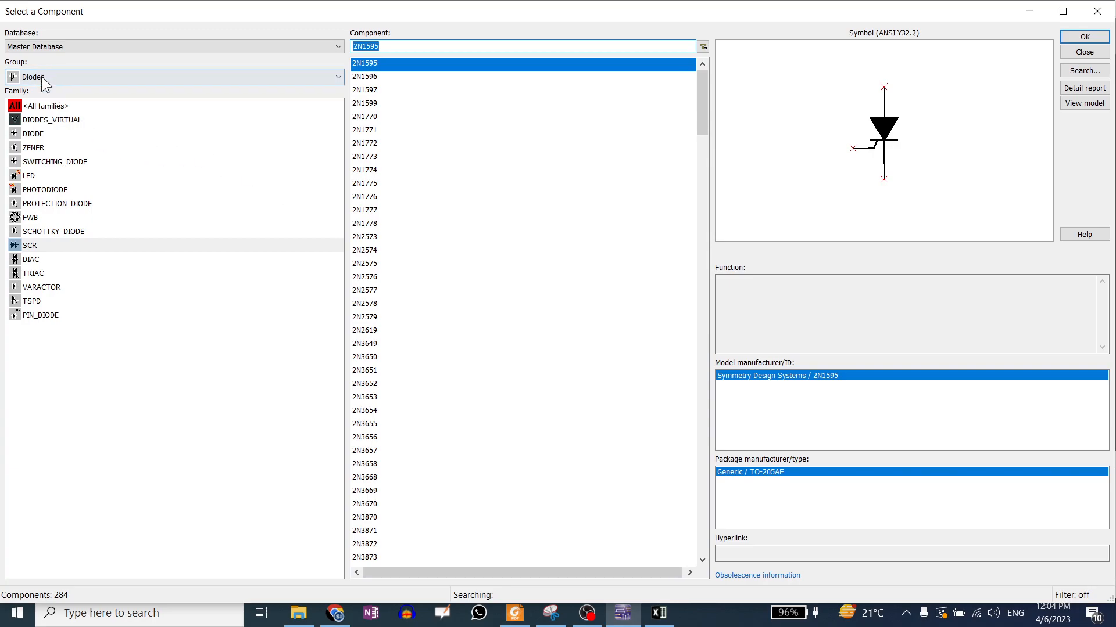
click(1097, 11)
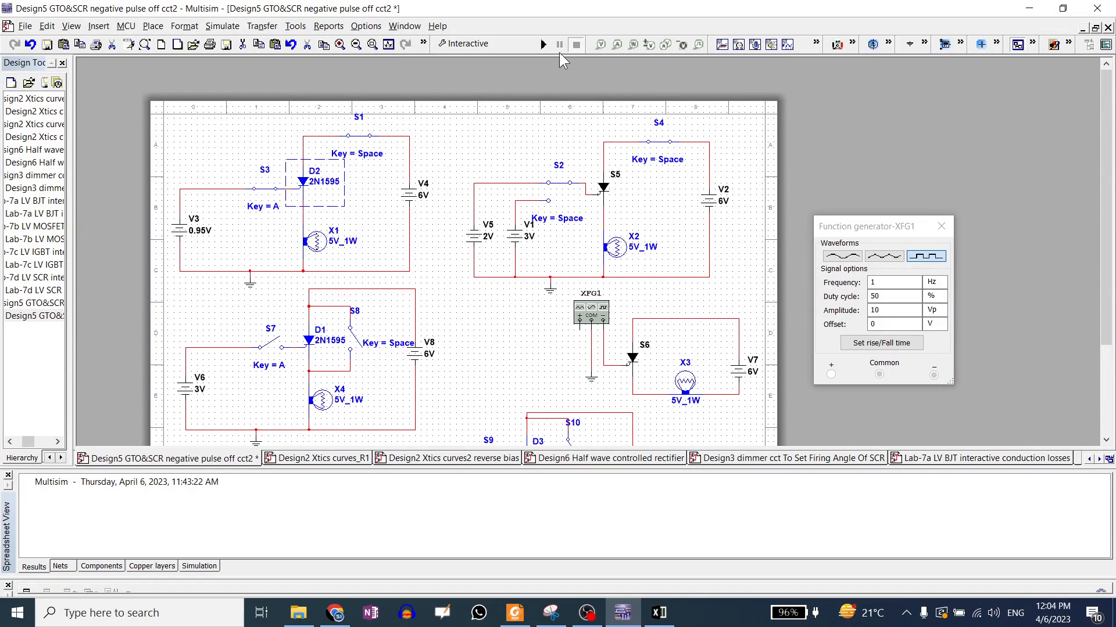
click(543, 44)
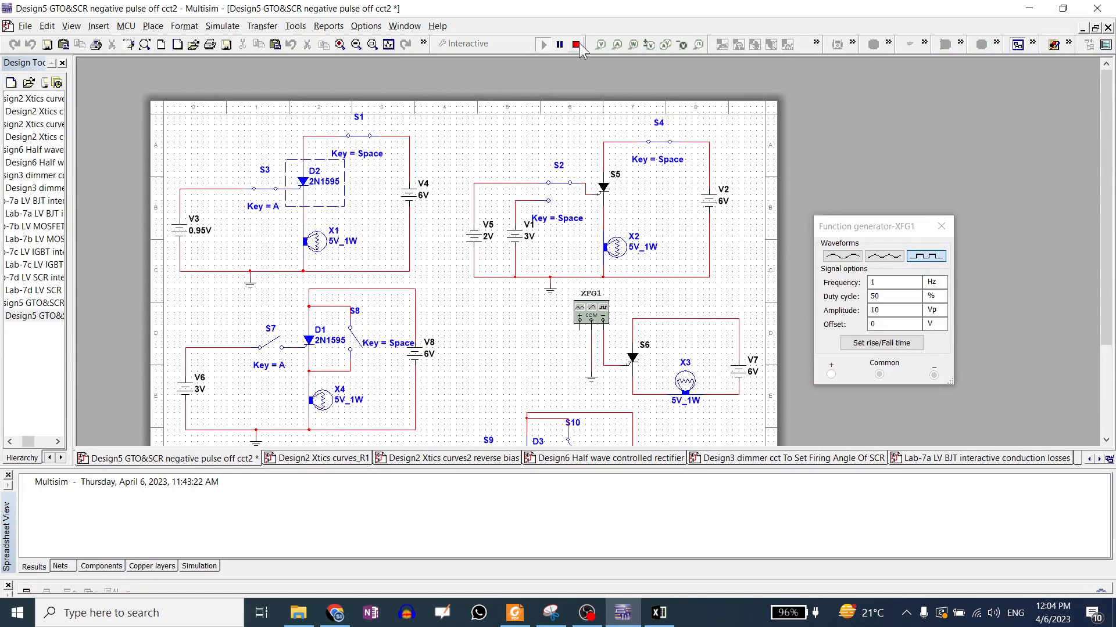
Step: Set the voltage of gate source V3 to 0.99 V
double_click(187, 231)
text(0)
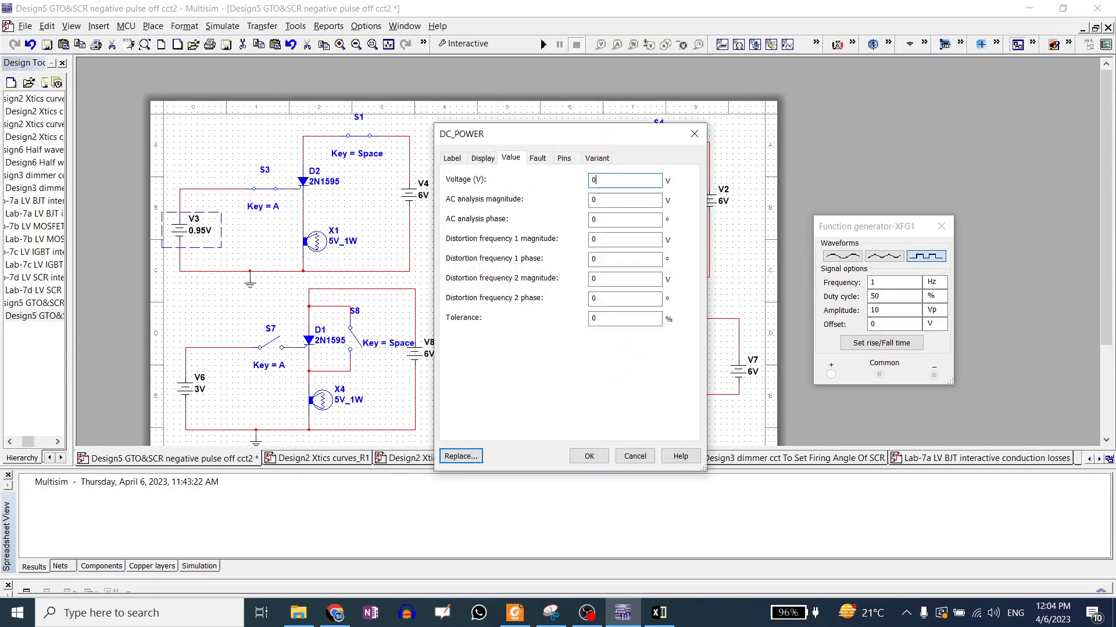
text(.99)
key(Return)
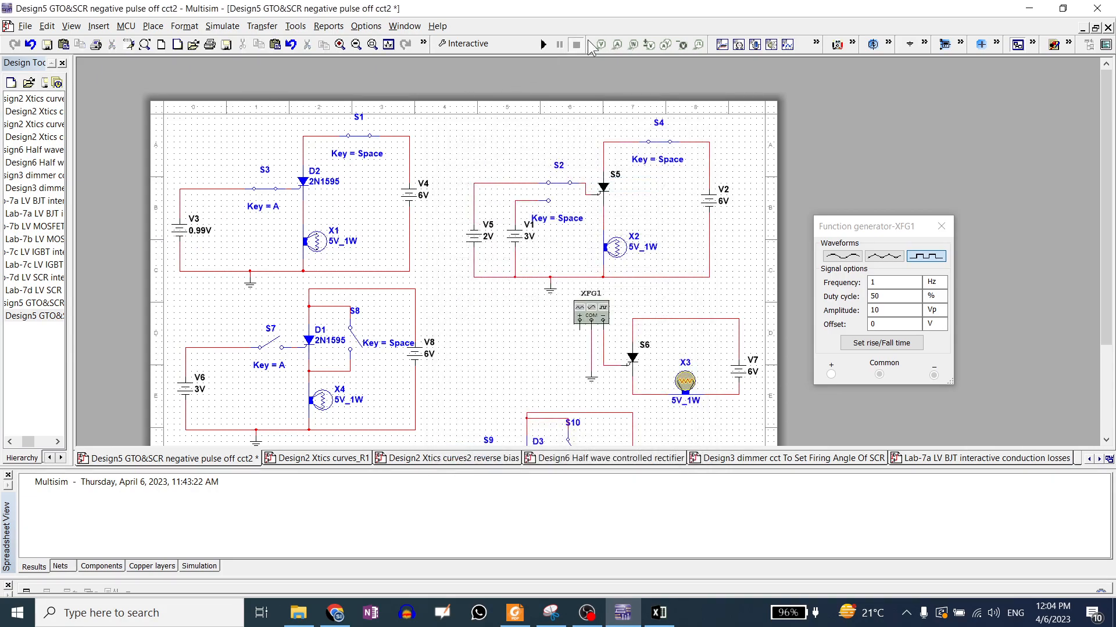
Step: Simulate the lamp circuit briefly at the present gate voltage, and repeat the run with gate source V3 set to 0.98 V
click(542, 44)
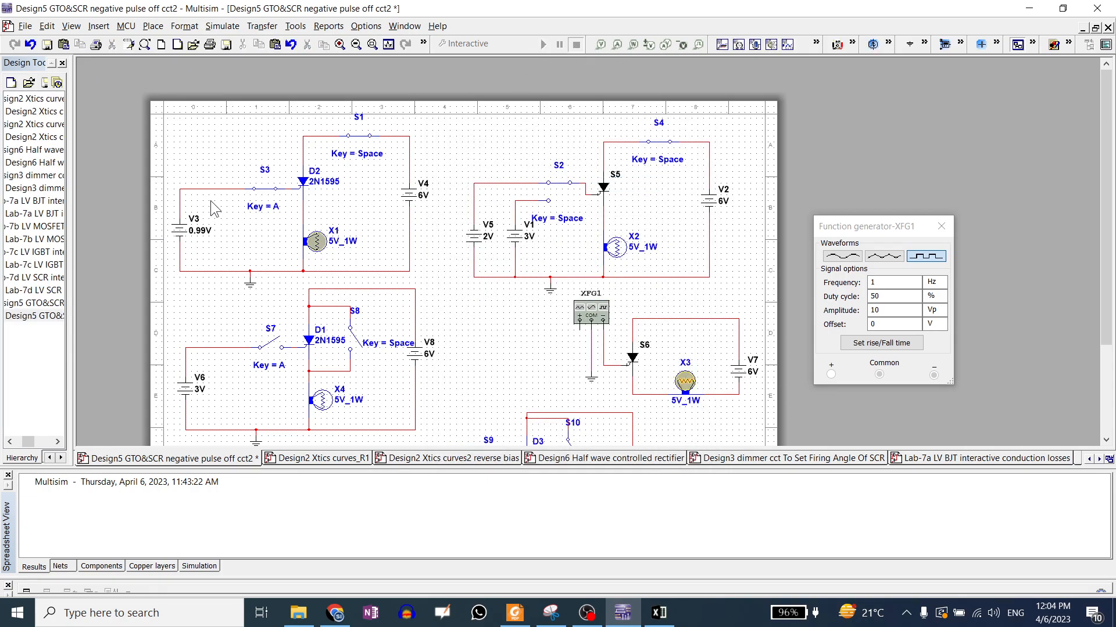
double_click(186, 230)
text(0.98)
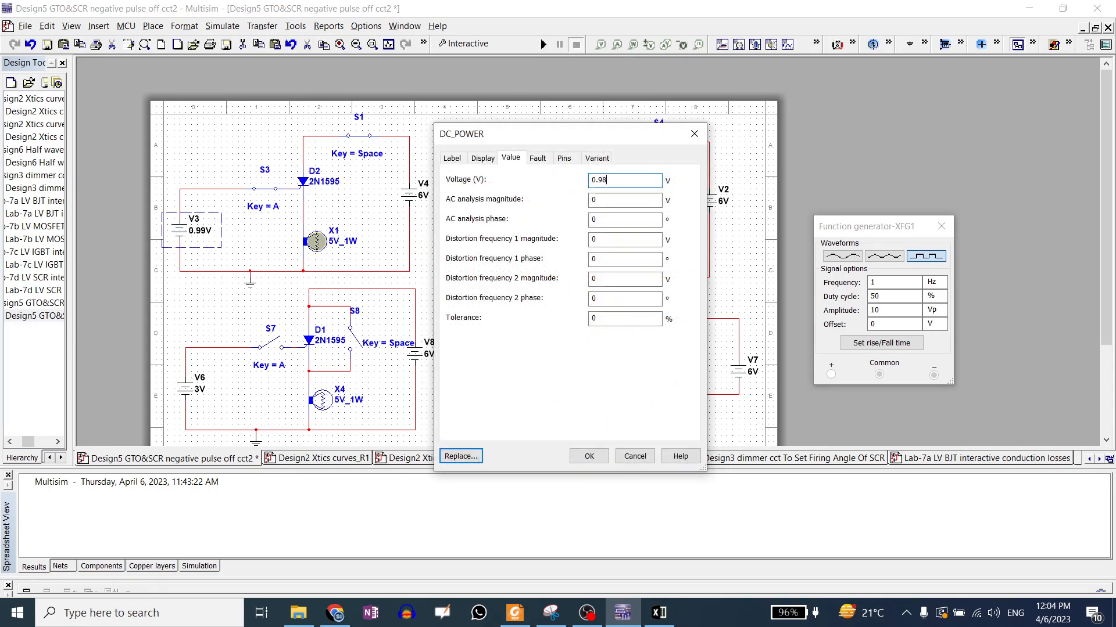
key(Return)
click(543, 44)
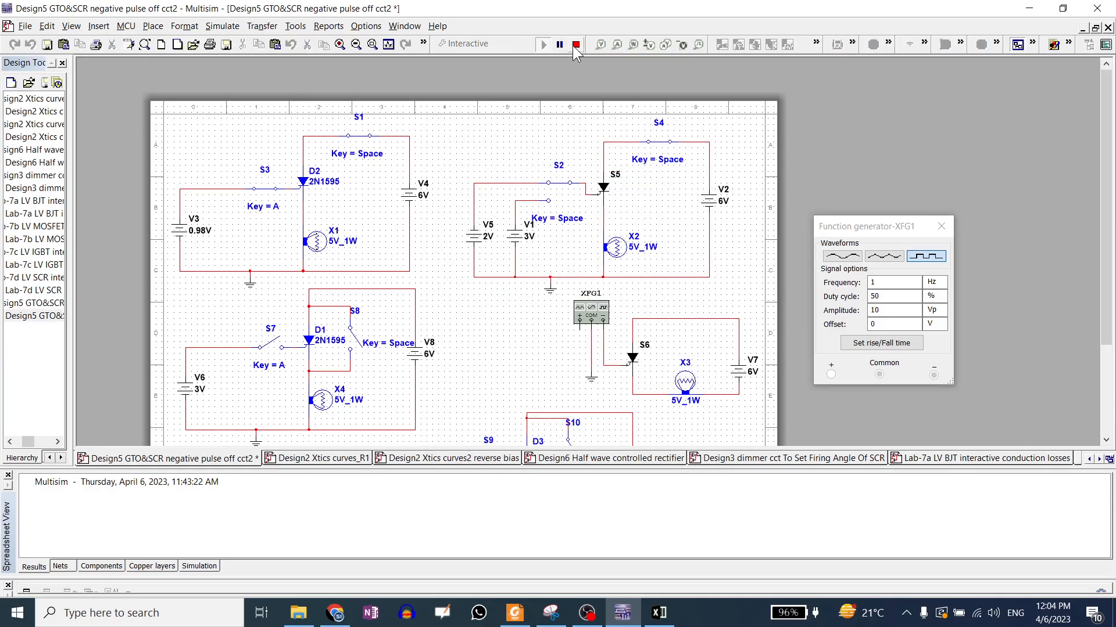
click(575, 44)
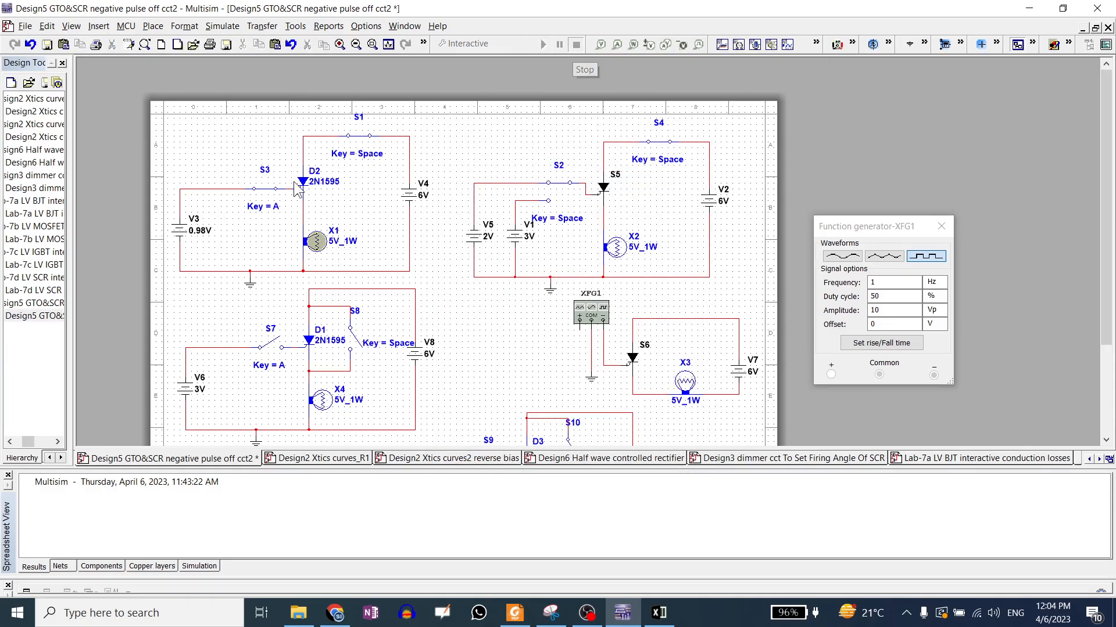
Step: Lower gate source V3 to 0.97 V and run a brief simulation to check lamp X1
double_click(170, 243)
text(0.97)
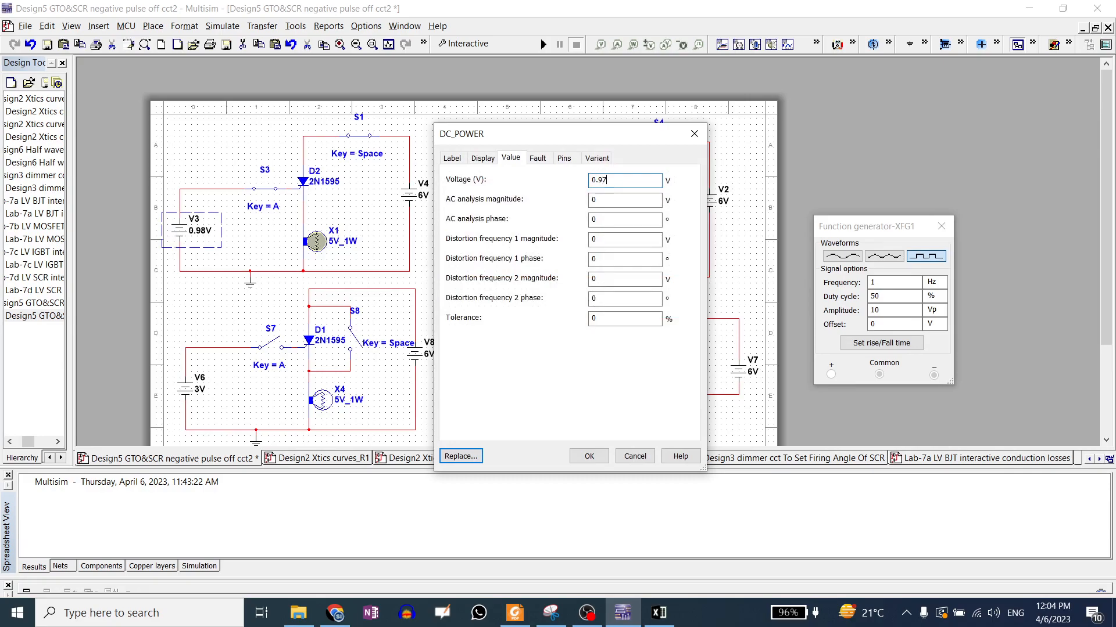
key(Return)
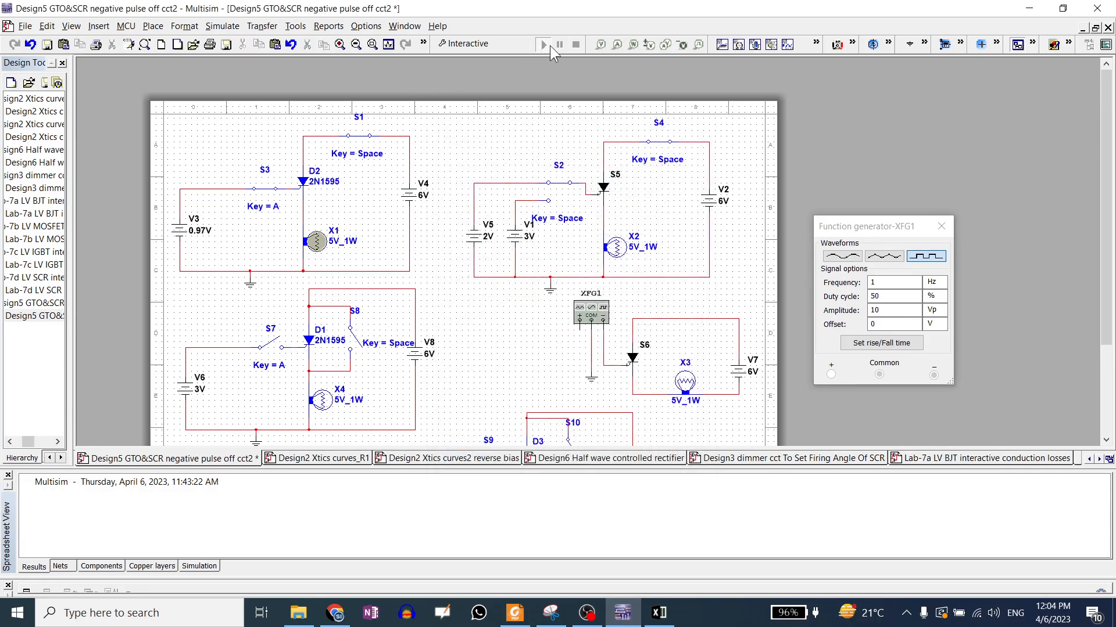
click(546, 45)
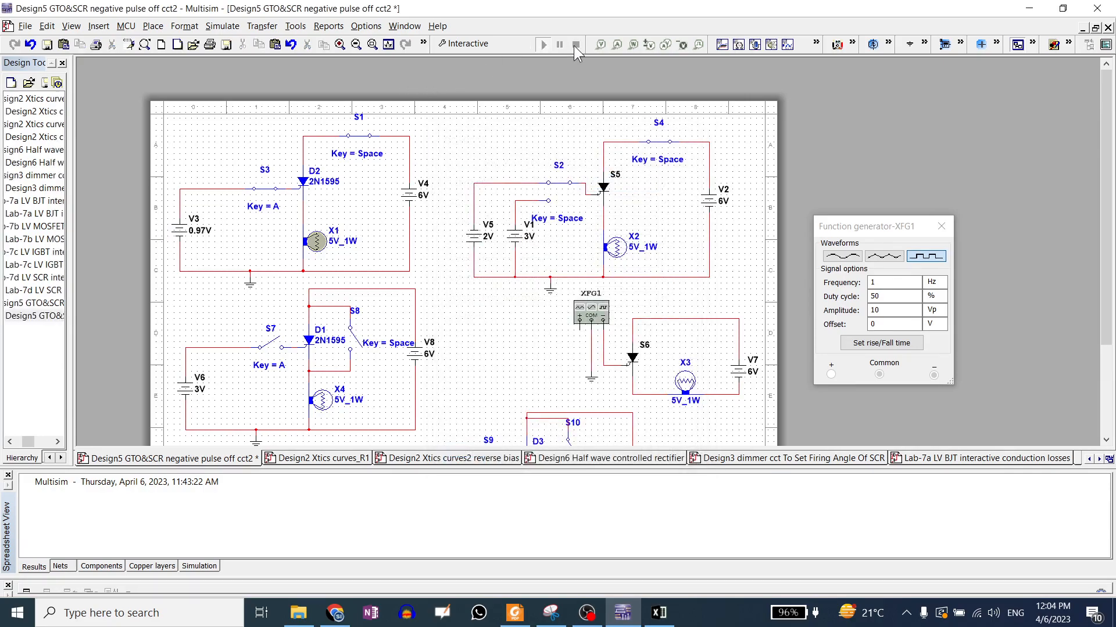
Step: Set gate source V3 to 0.96 V and simulate the circuit briefly to test whether D2 triggers
double_click(179, 234)
text(0.96)
key(Return)
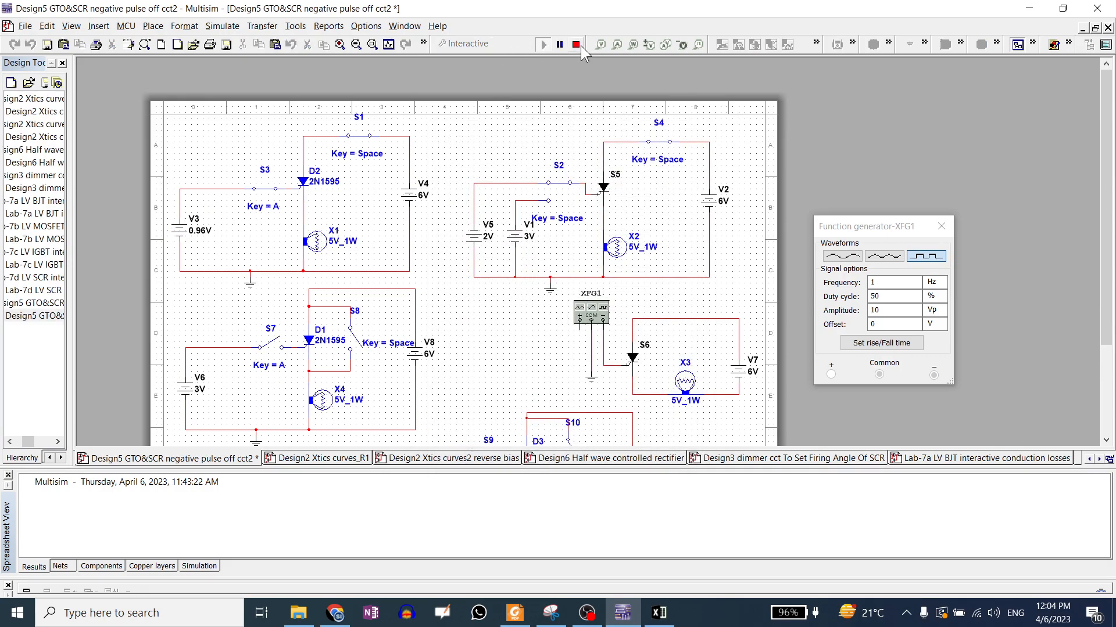
click(577, 45)
Step: Raise gate source V3 back to 0.97 V and rerun the simulation briefly to recheck D2's triggering
double_click(174, 242)
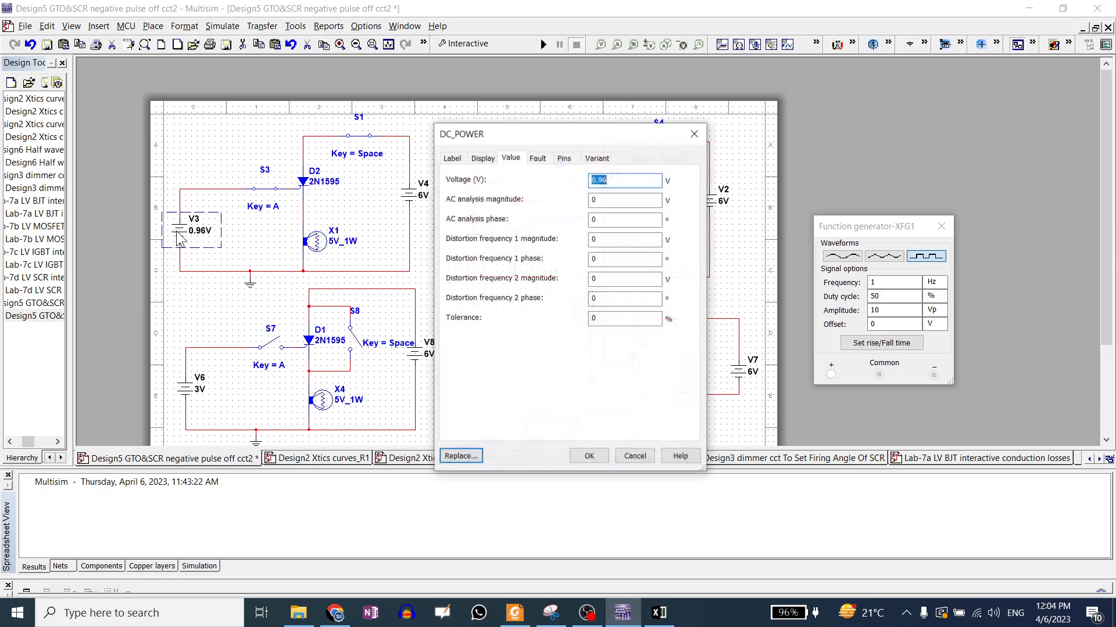
text(0.97)
key(Return)
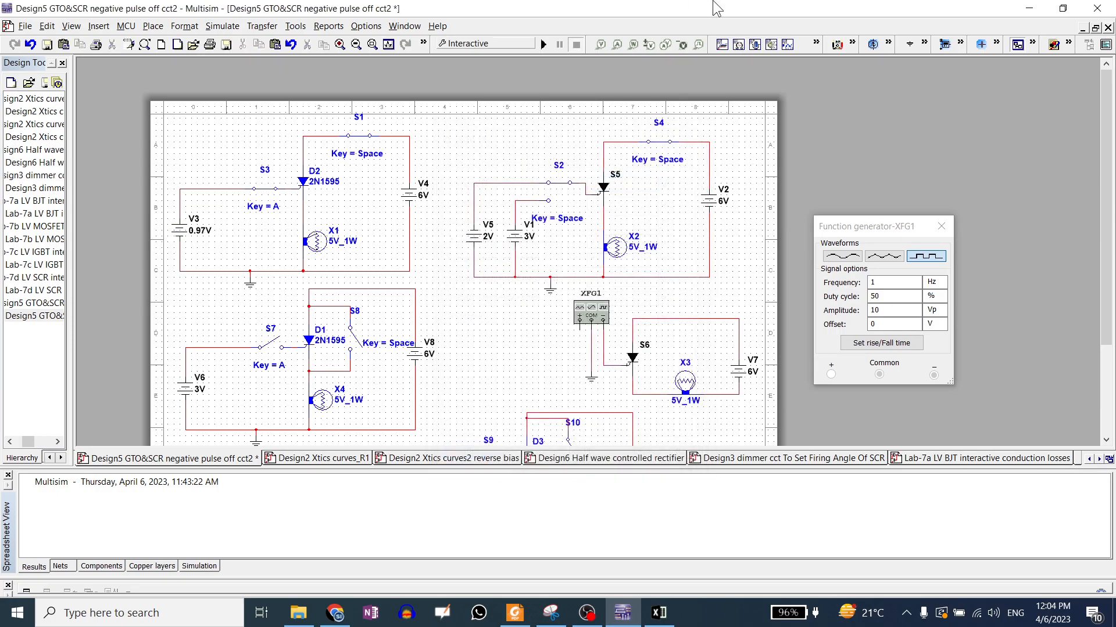
key(F5)
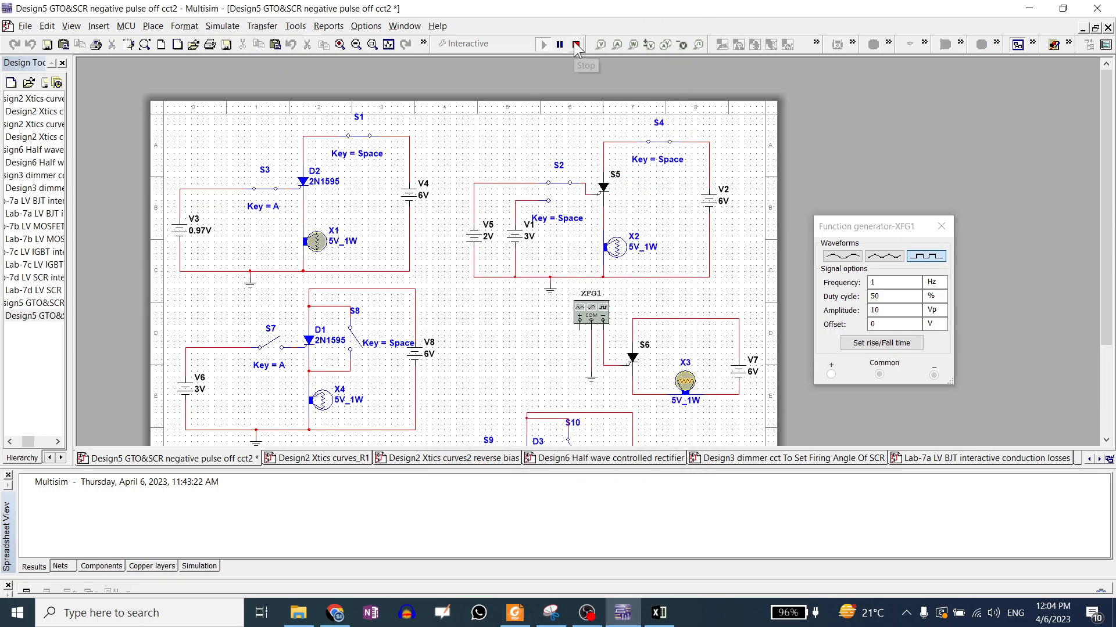
click(575, 45)
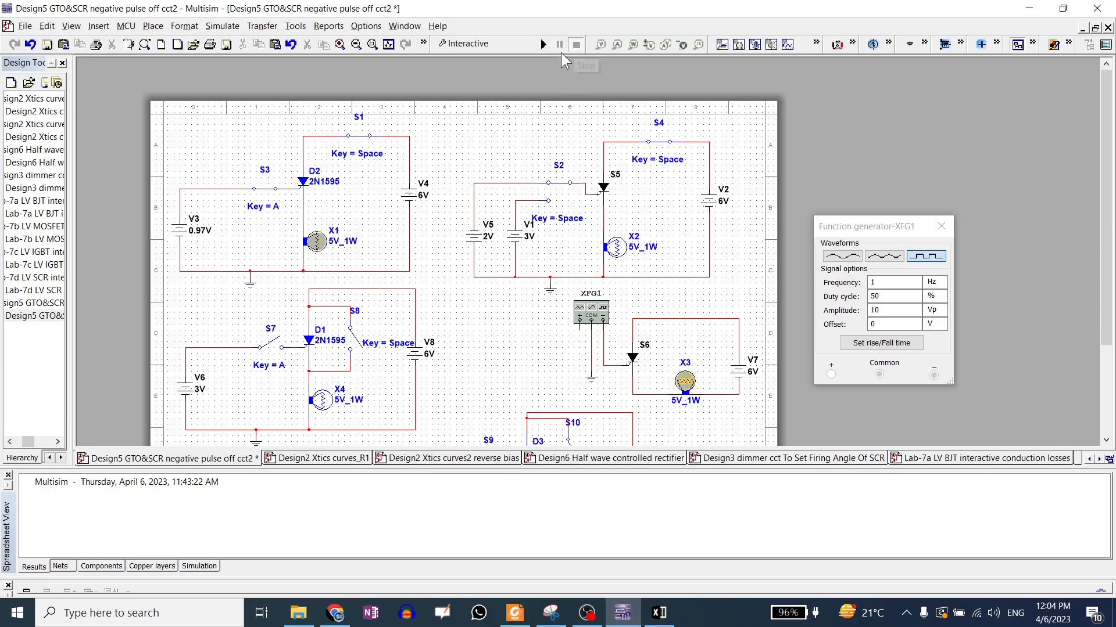